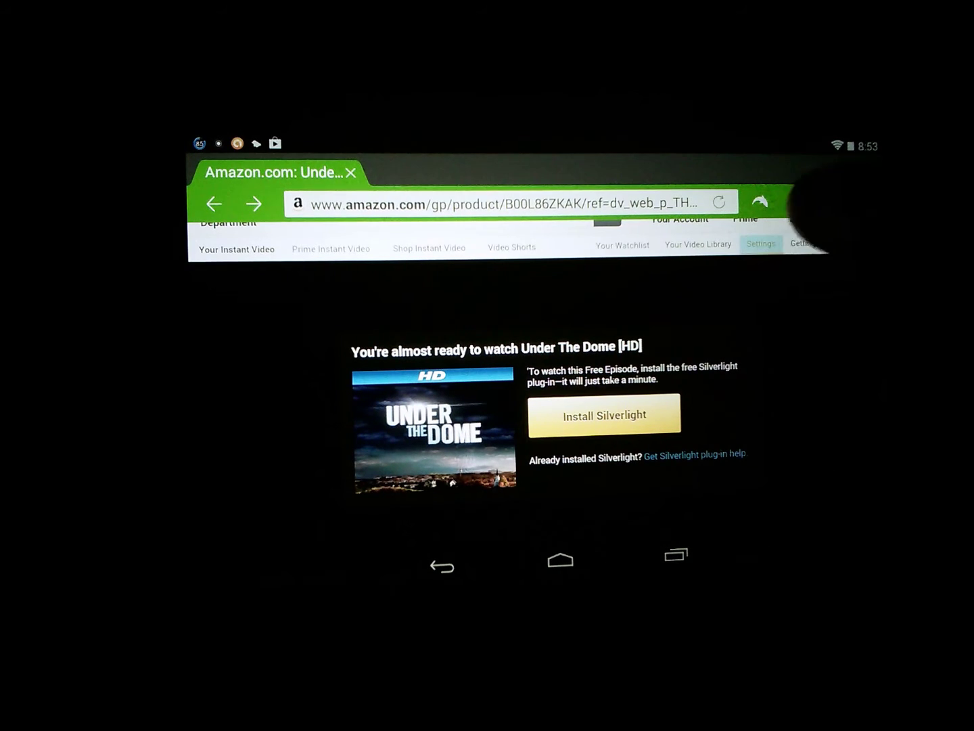
Go to the Amazon Instant Video Settings page from the navigation bar
{"action": "left_click", "coordinate": [761, 243]}
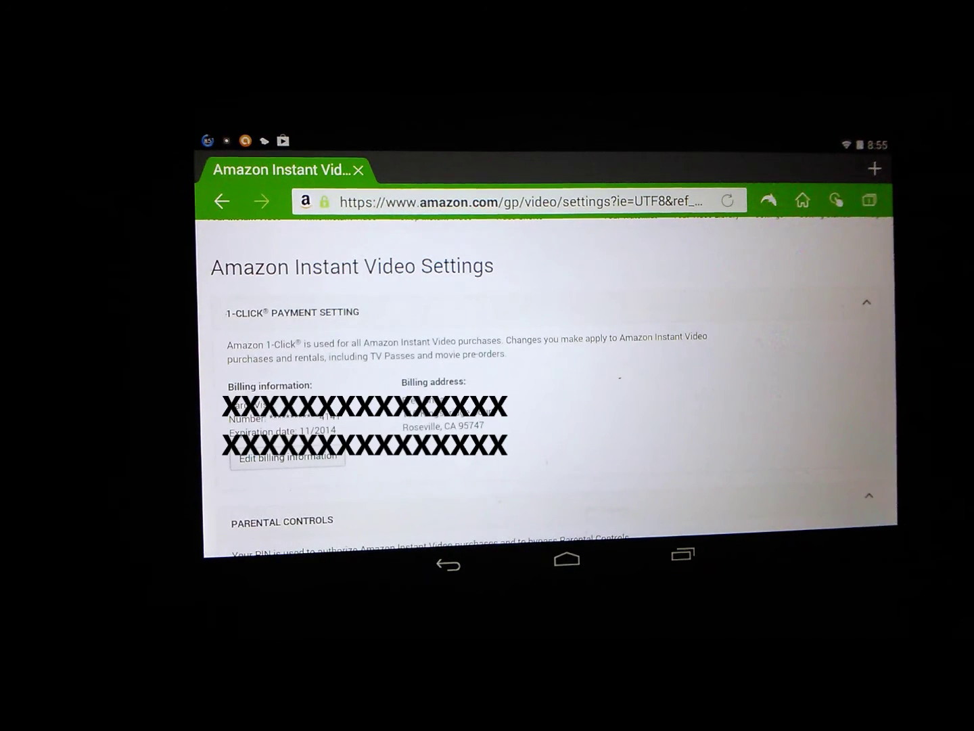
{"action": "scroll", "coordinate": [867, 381], "scroll_direction": "down", "scroll_amount": 10}
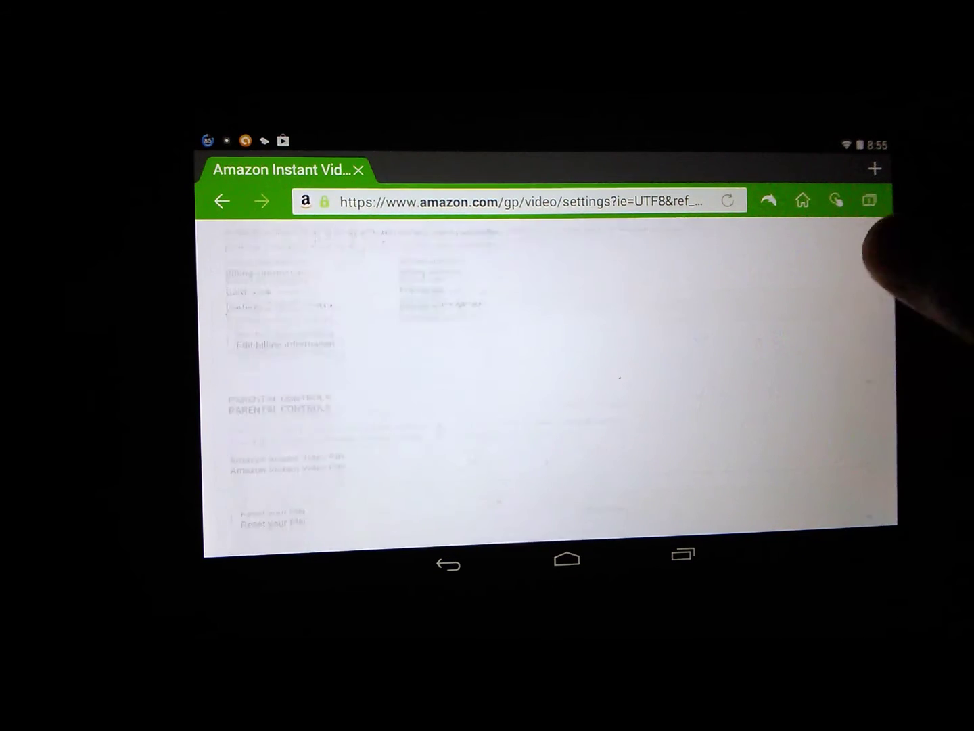
{"action": "scroll", "coordinate": [868, 343], "scroll_direction": "down", "scroll_amount": 10}
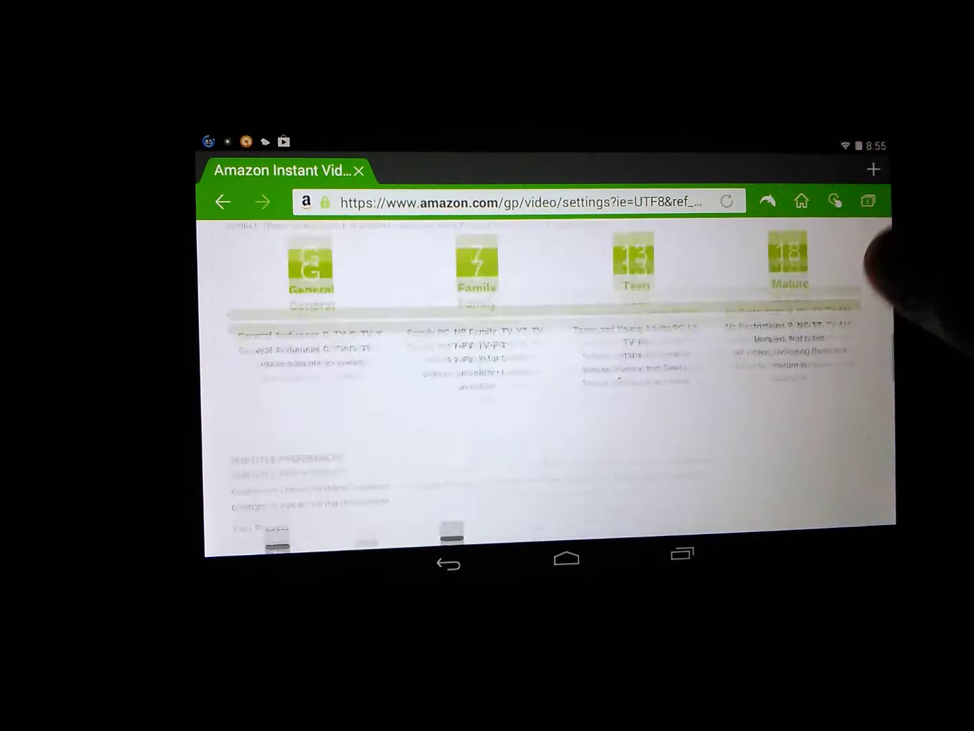
{"action": "scroll", "coordinate": [868, 343], "scroll_direction": "down", "scroll_amount": 8}
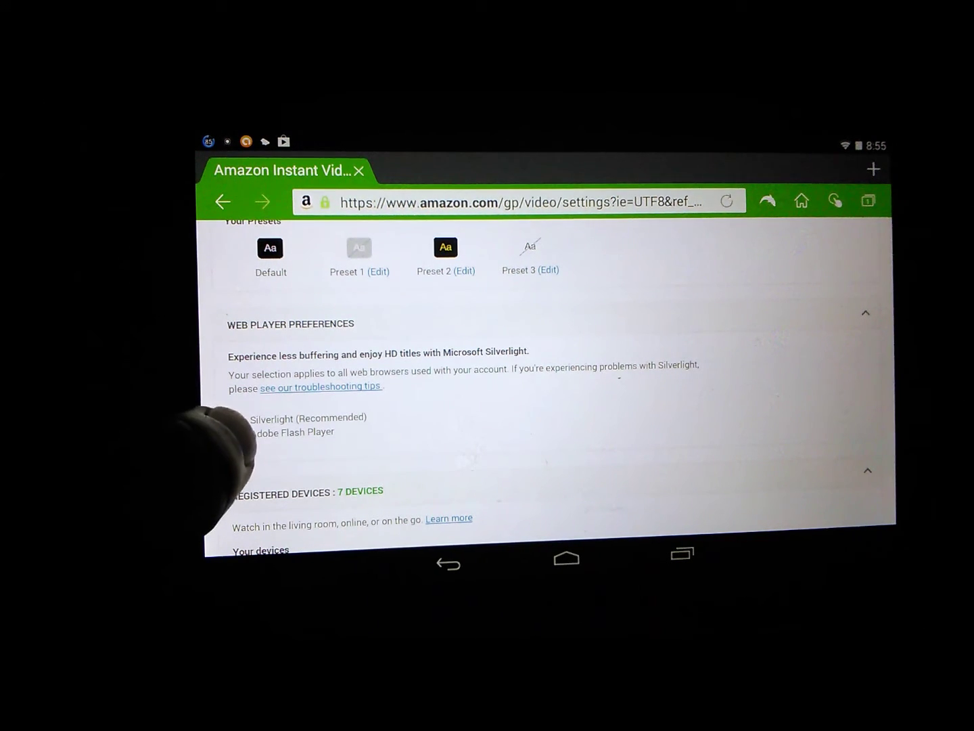
Switch the preferred web player from Silverlight to Adobe Flash Player
{"action": "left_click", "coordinate": [236, 432]}
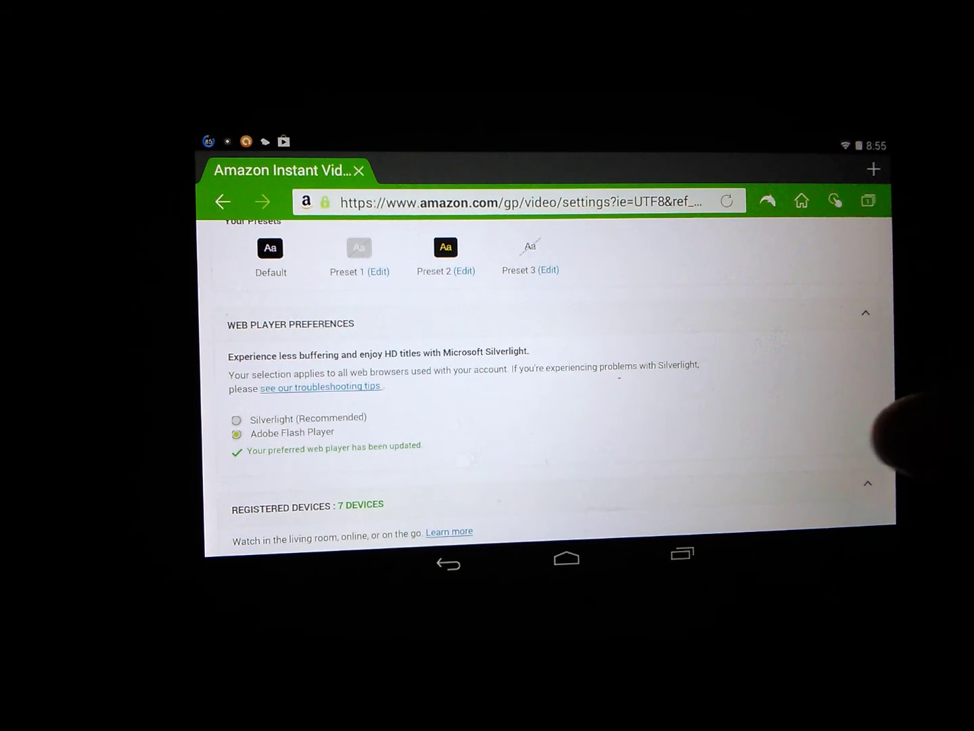
{"action": "left_click_drag", "start_coordinate": [875, 426], "coordinate": [876, 327]}
{"action": "scroll", "coordinate": [875, 380], "scroll_direction": "down", "scroll_amount": 10}
{"action": "scroll", "coordinate": [876, 380], "scroll_direction": "down", "scroll_amount": 10}
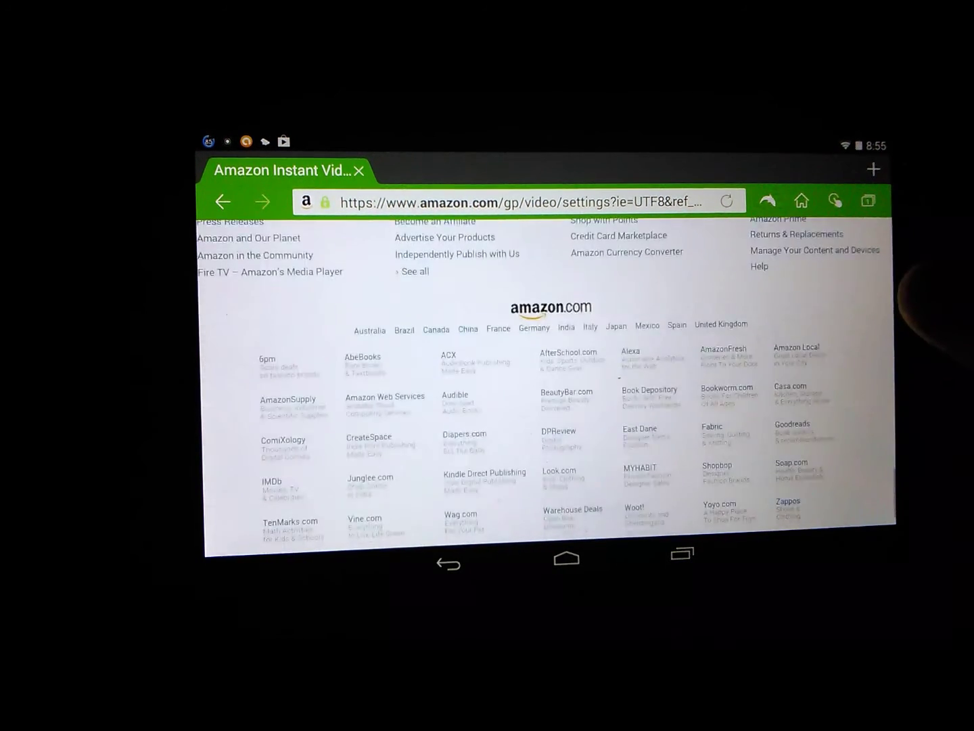
{"action": "scroll", "coordinate": [875, 381], "scroll_direction": "up", "scroll_amount": 10}
{"action": "scroll", "coordinate": [874, 380], "scroll_direction": "up", "scroll_amount": 10}
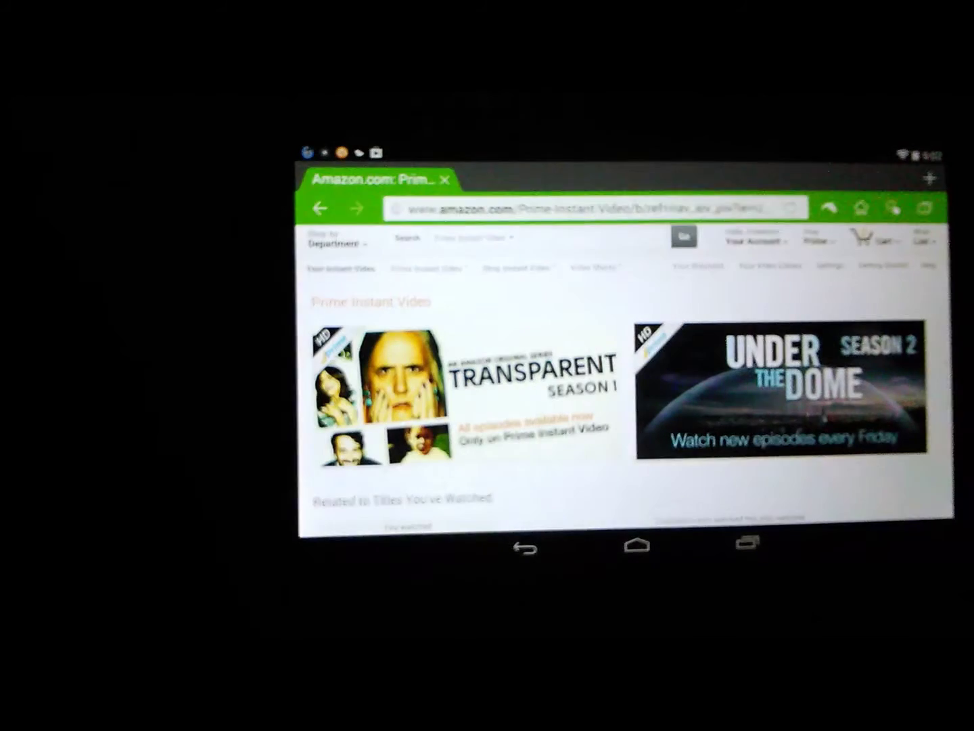
Select the Under The Dome Season 2 banner on Prime Instant Video
{"action": "left_click", "coordinate": [875, 389]}
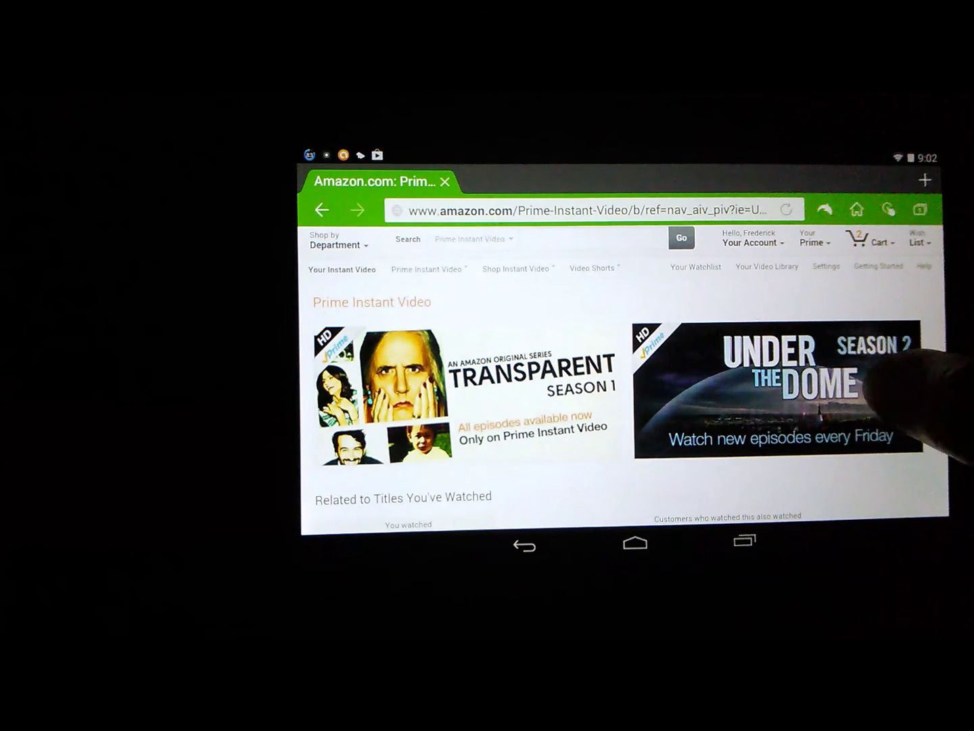